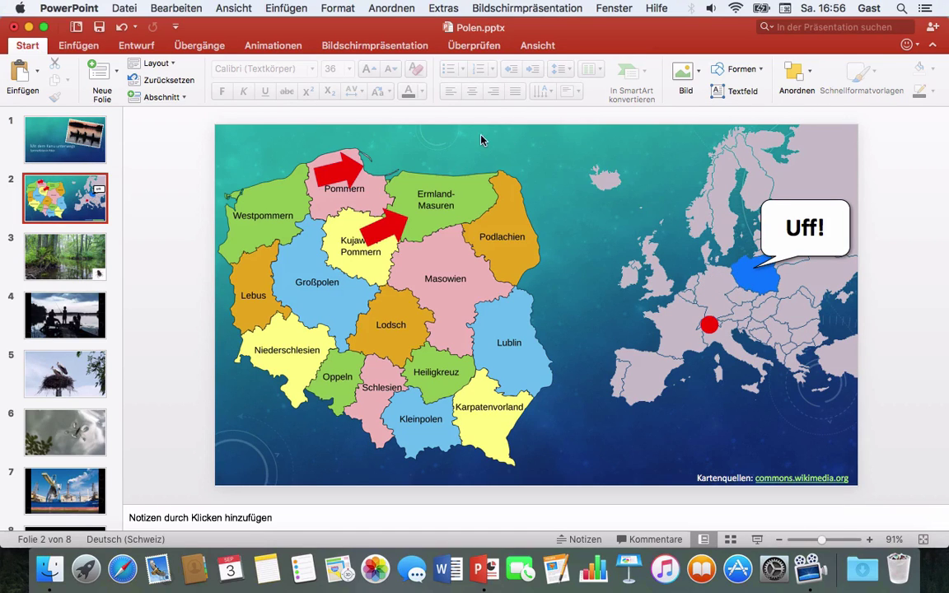
Select the red dot and choose the Freihandform motion path from Pfadanimation on the Animationen tab.
left_click(281, 49)
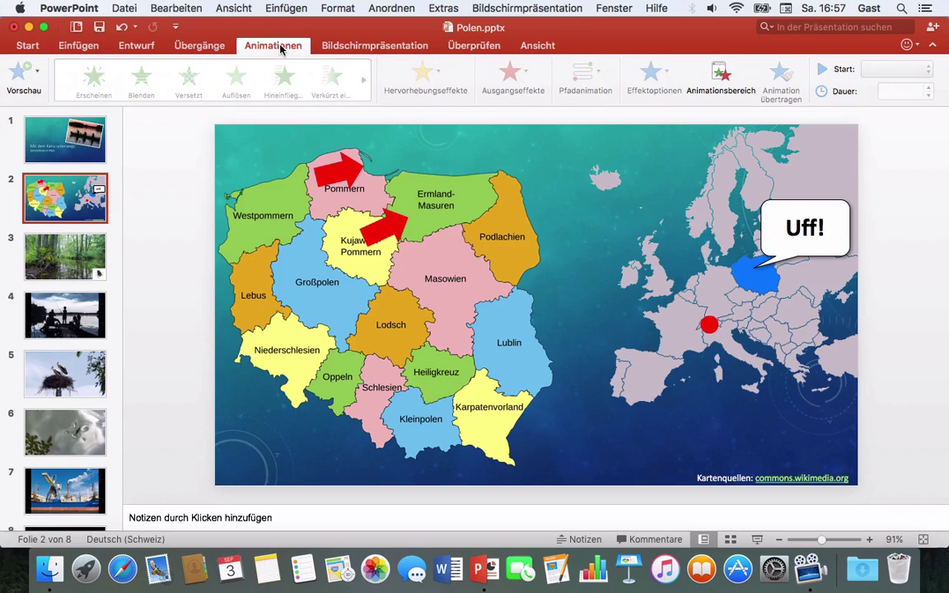
left_click(709, 324)
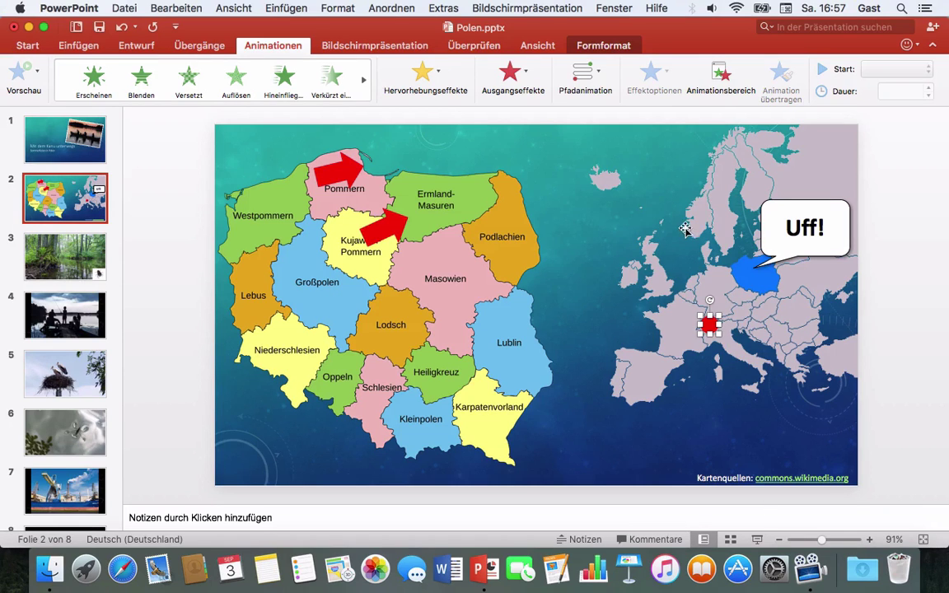
left_click(593, 83)
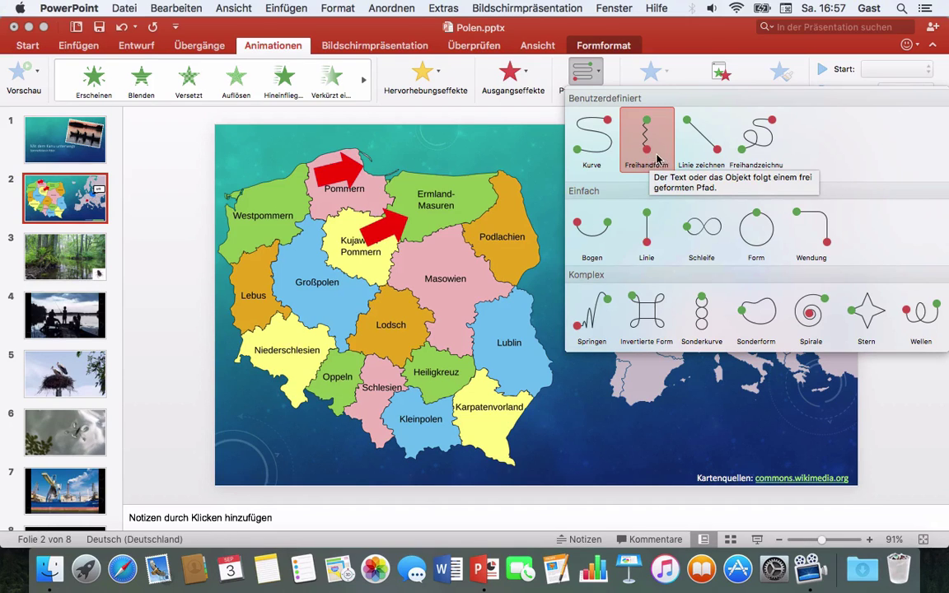
left_click(650, 160)
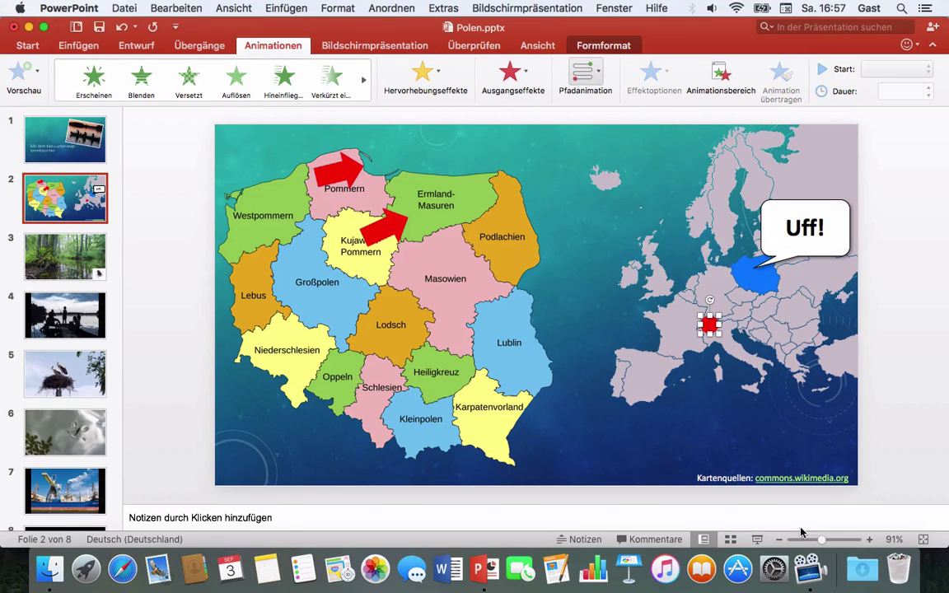
Zoom in and draw a freehand path from the red dot over Europe up to Poland.
left_click(824, 540)
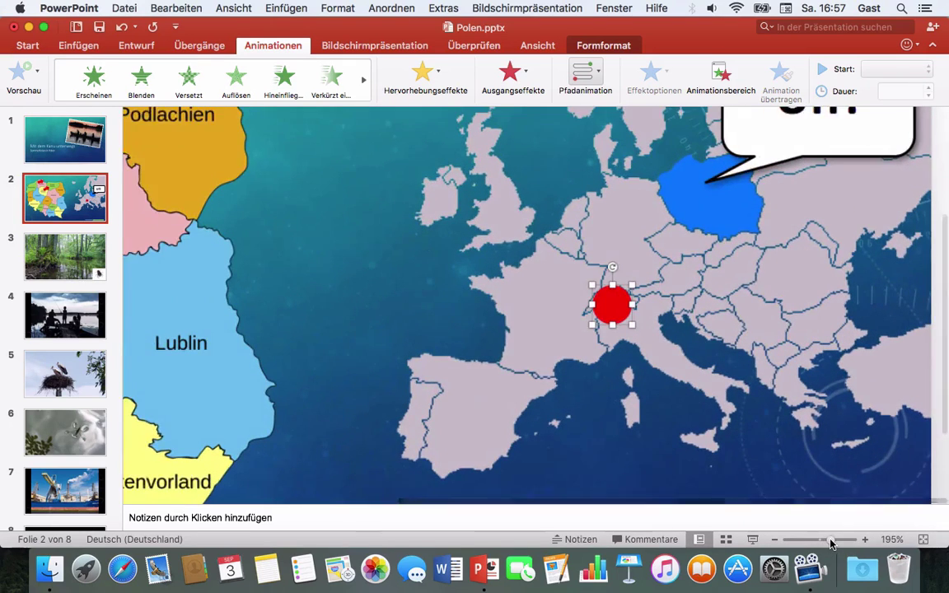
left_click_drag(824, 540, 831, 540)
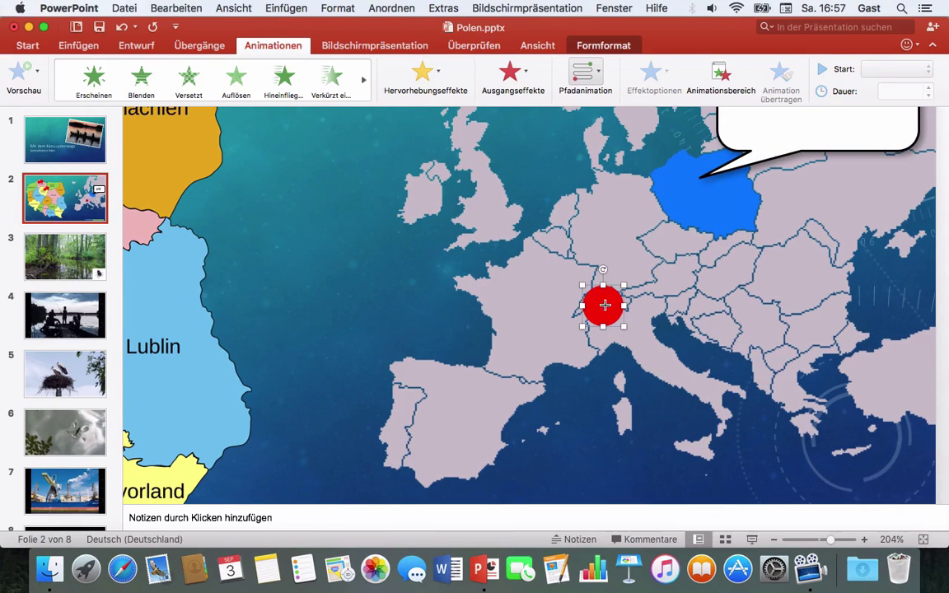
mouse_move(604, 305)
left_mouse_down()
mouse_move(597, 199)
mouse_move(707, 174)
left_mouse_up()
double_click(706, 174)
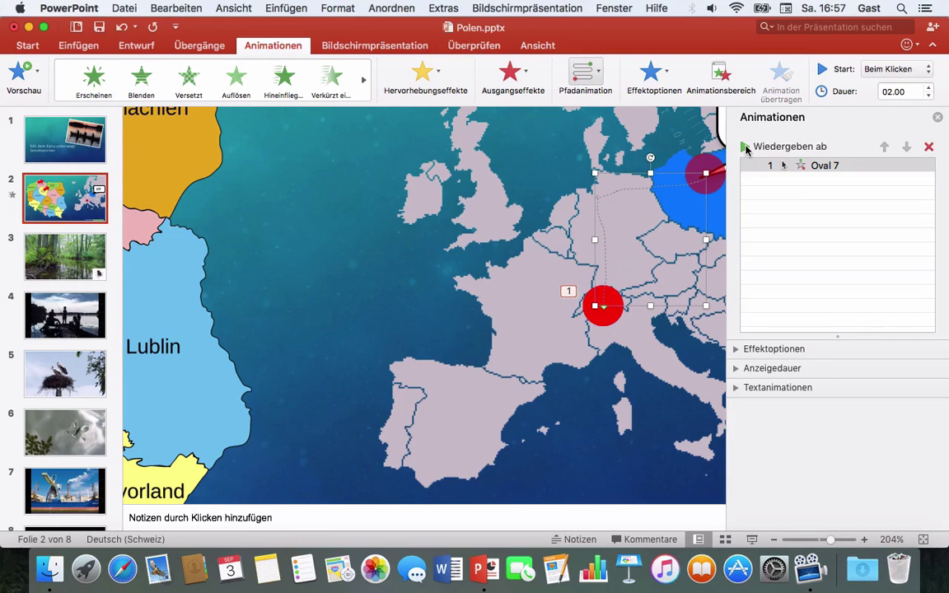
Preview the dot's motion, then uncheck Sanft Starten and Sanft Enden in its effect options.
left_click(747, 148)
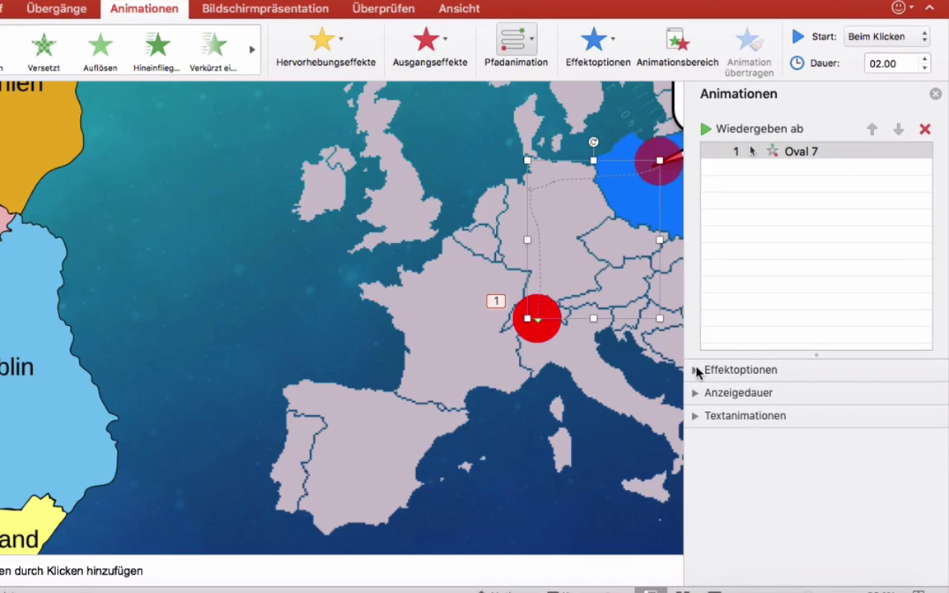
left_click(697, 371)
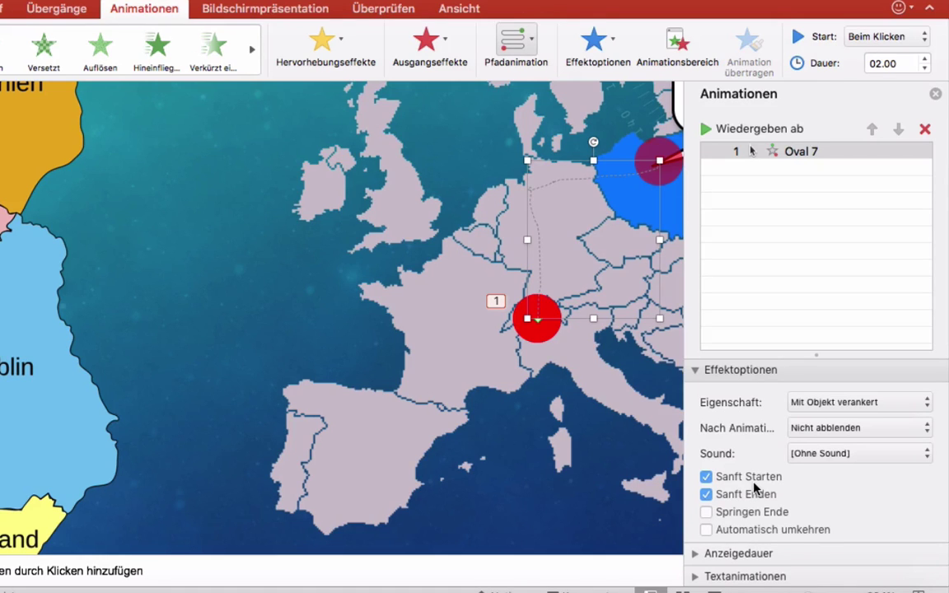
left_click(707, 478)
left_click(707, 494)
left_click(707, 132)
Set the motion path's Dauer to 5 Sekunden (Sehr langsam) in the timing settings.
left_click(767, 552)
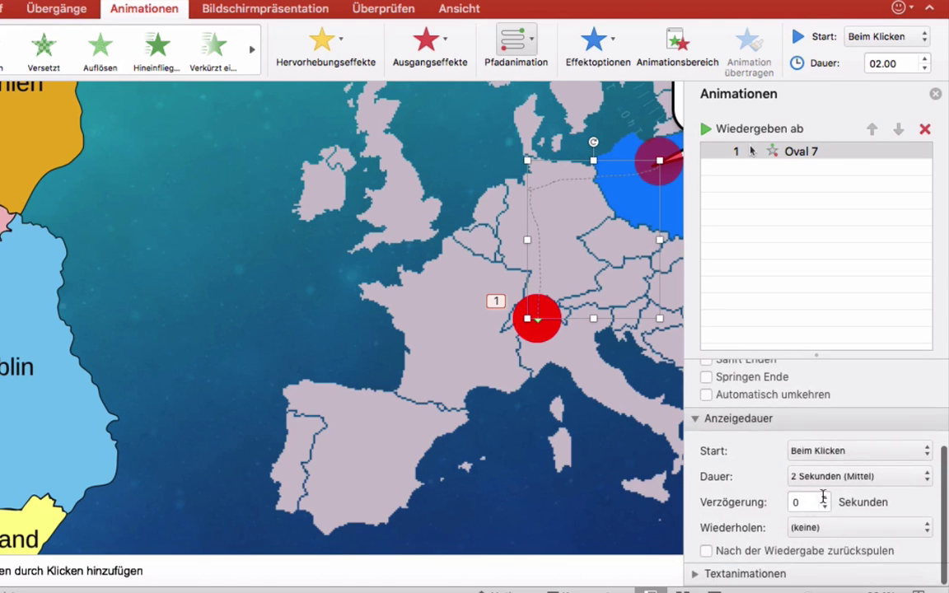
left_click(844, 479)
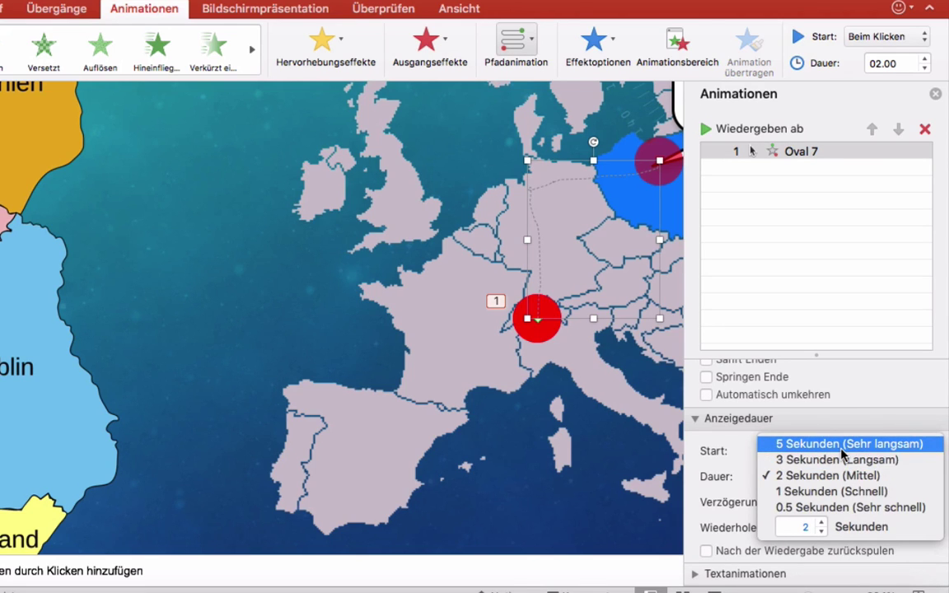
left_click(844, 445)
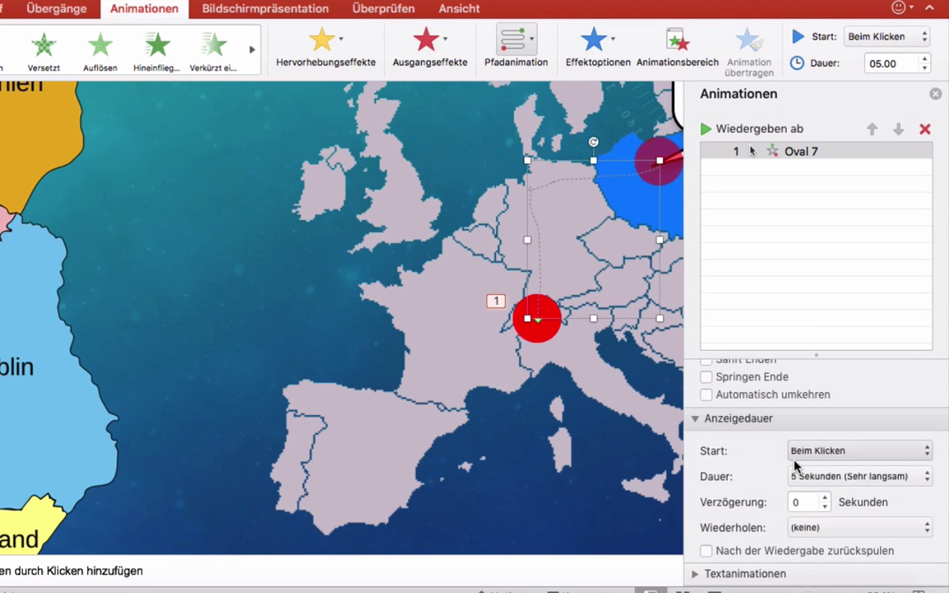
left_click(696, 420)
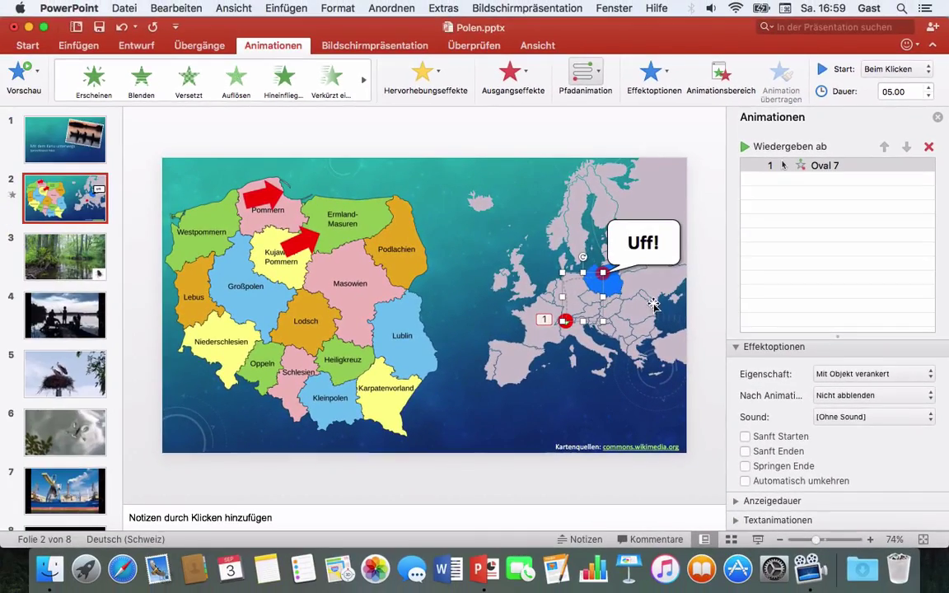
Apply the Verblassender Zoom entrance effect to the Uff! speech bubble.
left_click(660, 256)
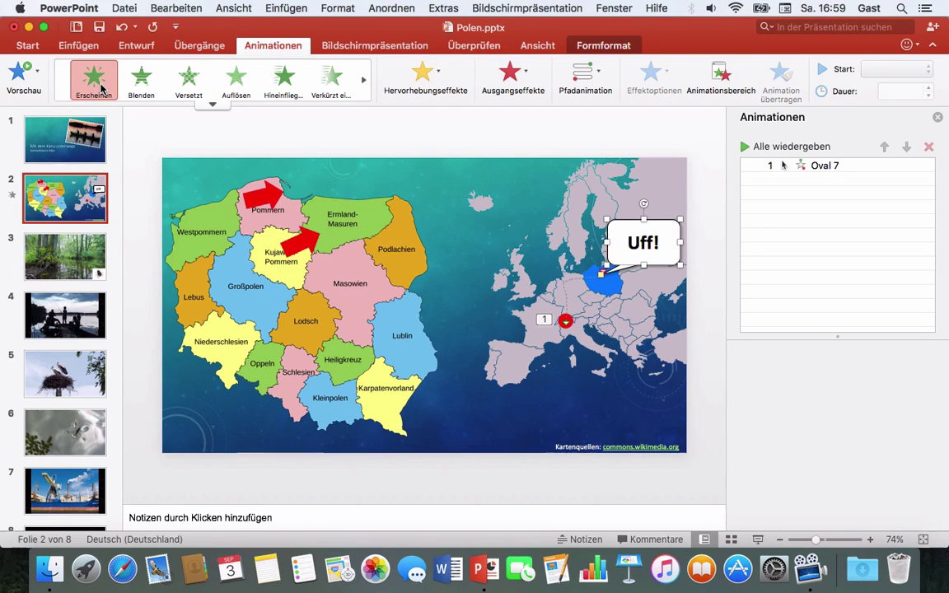
left_click(213, 106)
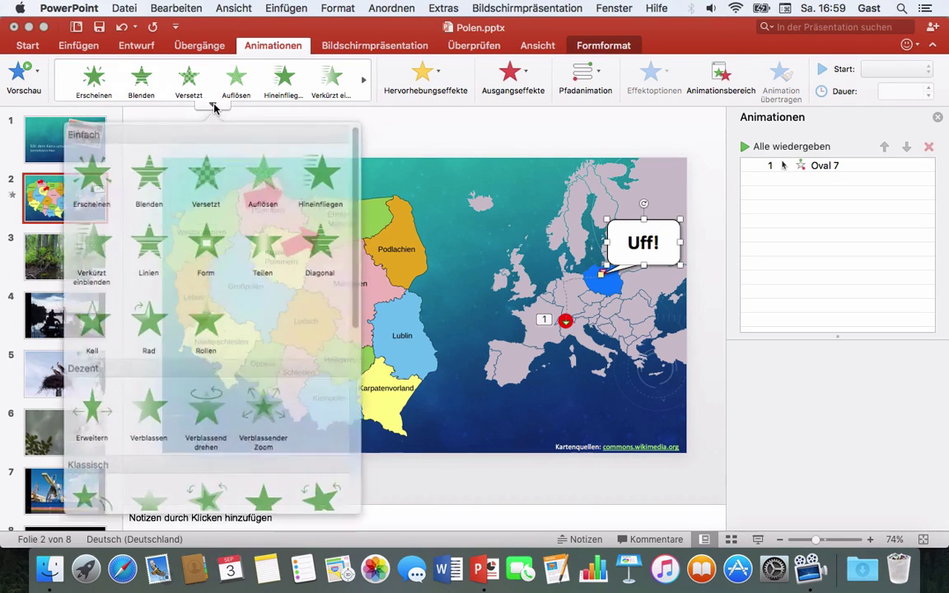
scroll(224, 316, "down", 1)
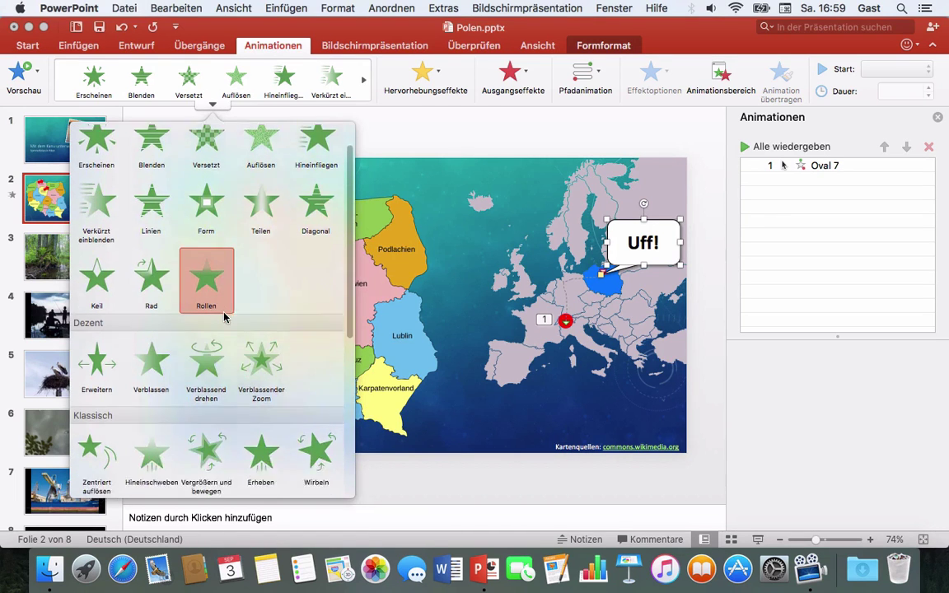
scroll(224, 316, "down", 2)
scroll(224, 316, "down", 1)
scroll(224, 316, "down", 2)
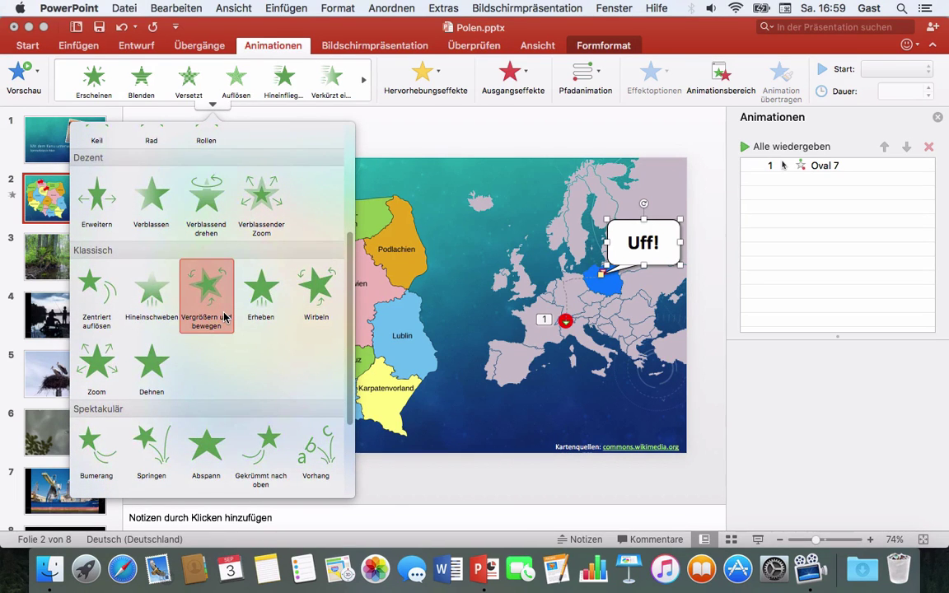
scroll(224, 316, "up", 3)
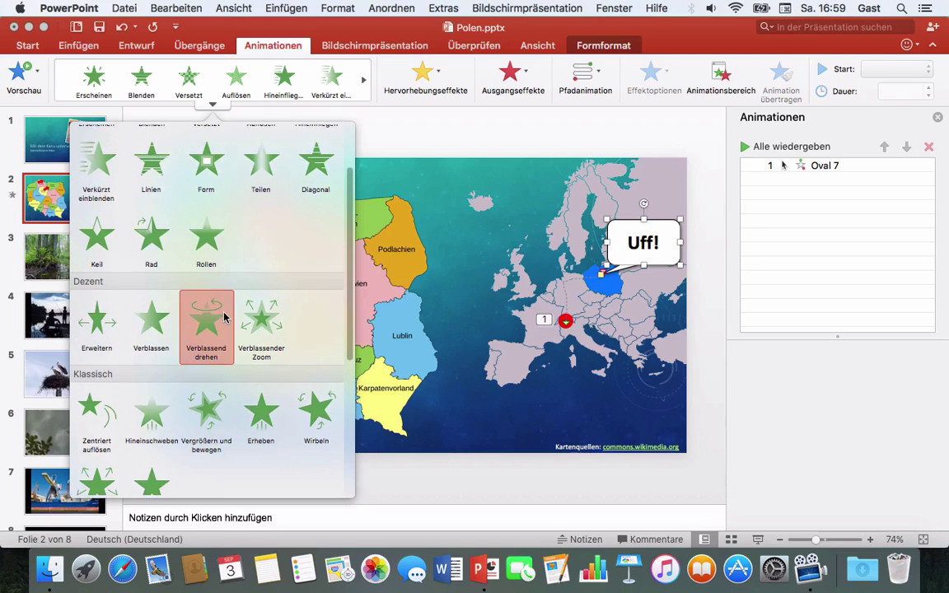
scroll(266, 275, "down", 1)
left_click(266, 275)
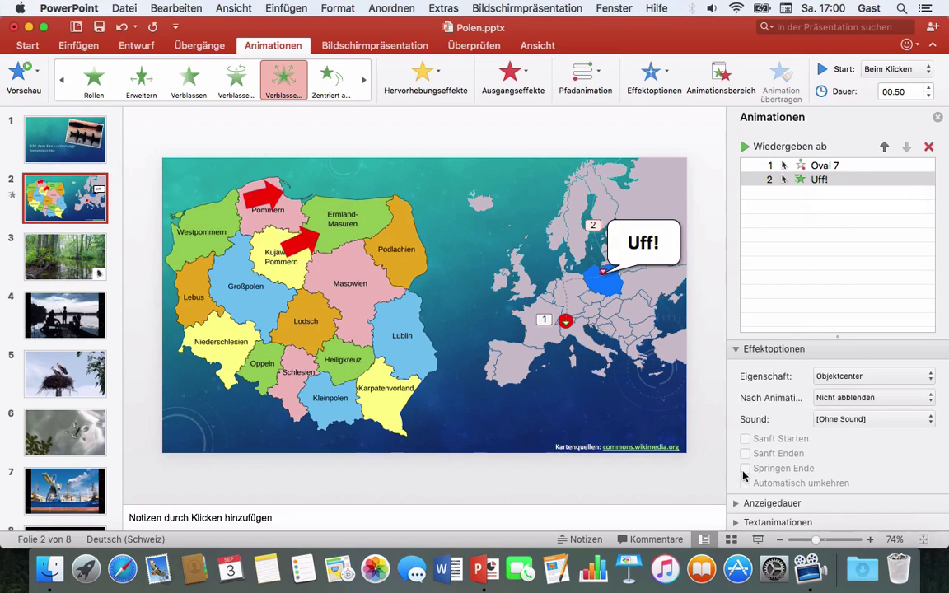
Set the bubble's entrance to start Nach vorheriger, right after the dot's movement.
left_click(737, 348)
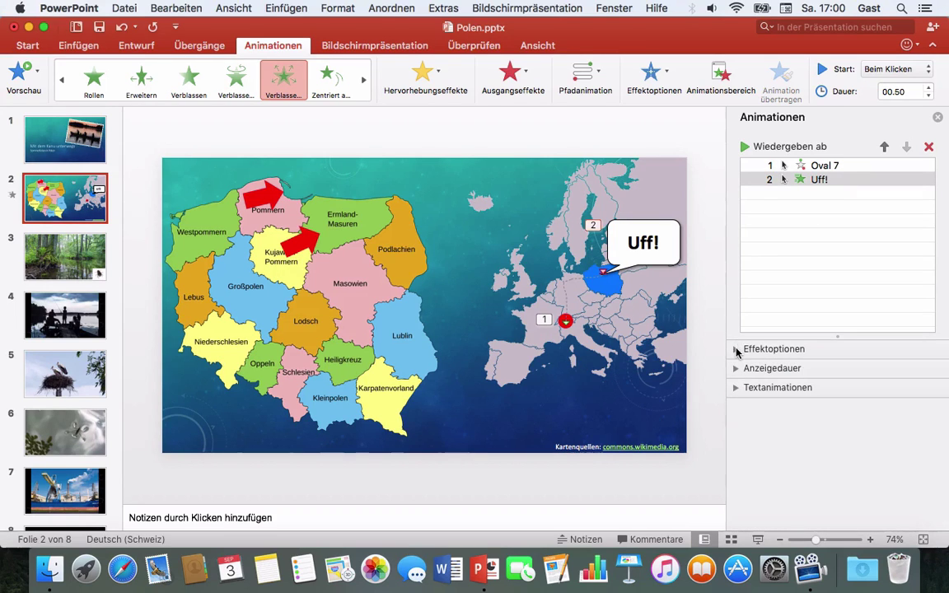
left_click(736, 368)
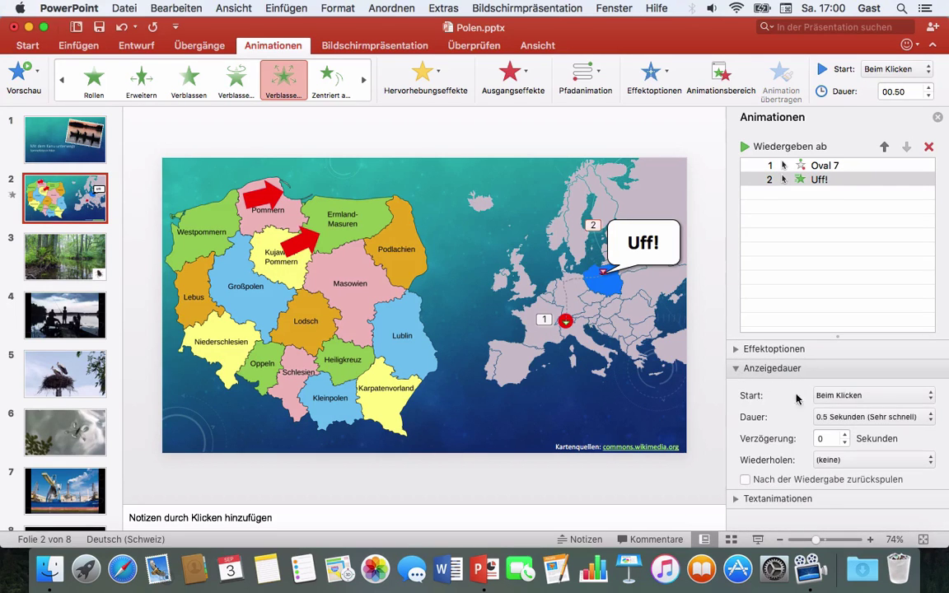
left_click(841, 398)
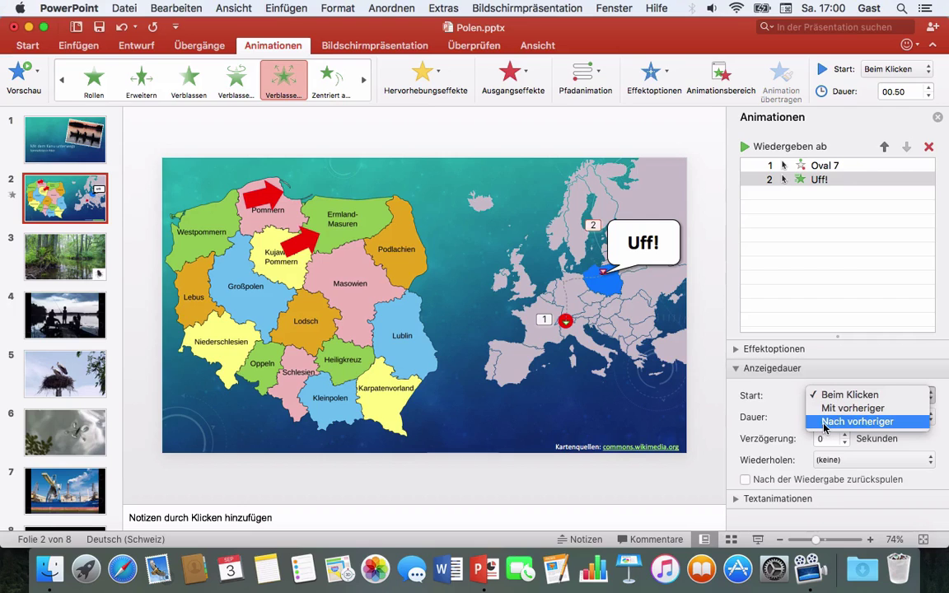
left_click(825, 423)
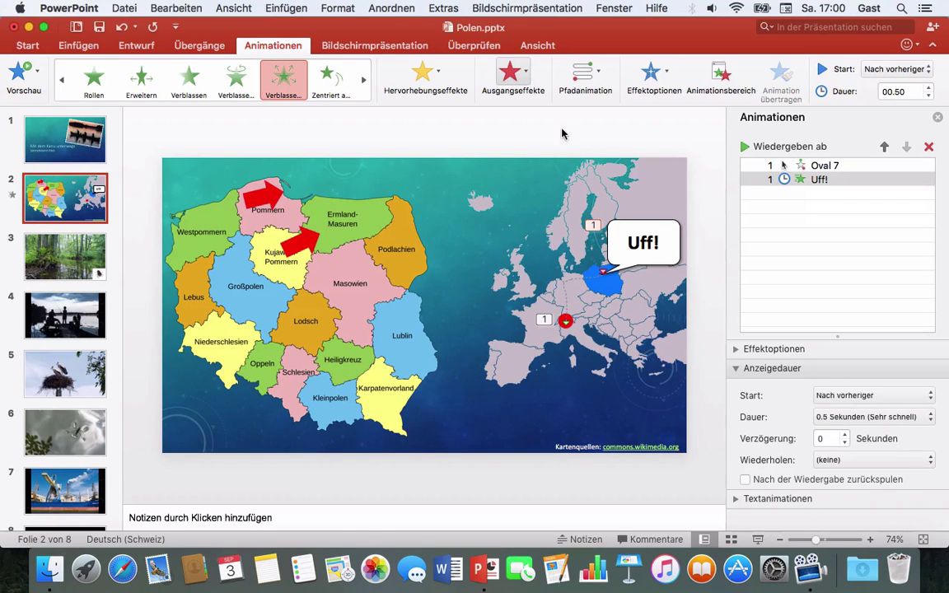
Give the Uff! bubble an on-click exit effect from Ausgangseffekte, then select the lower red arrow.
left_click(627, 239)
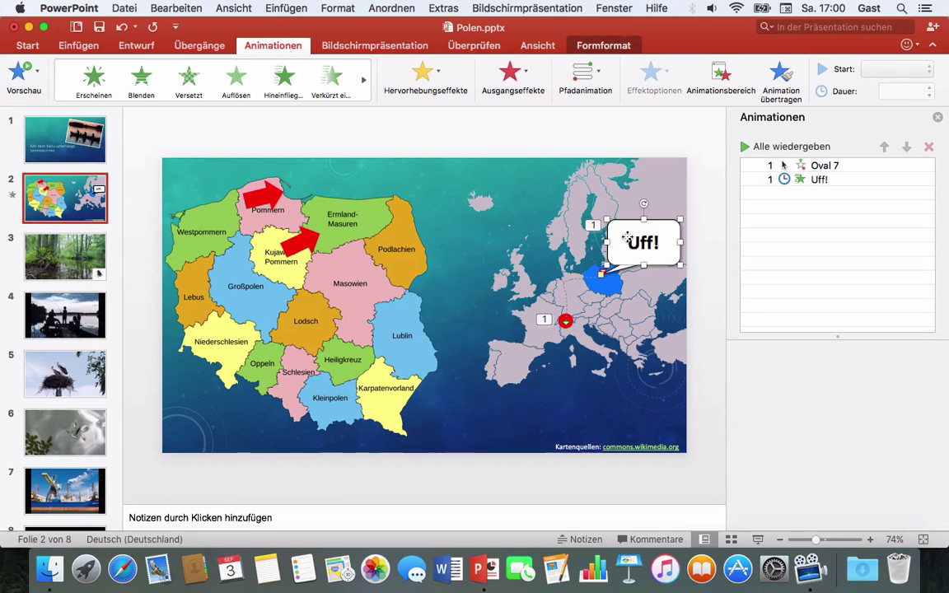
left_click(527, 72)
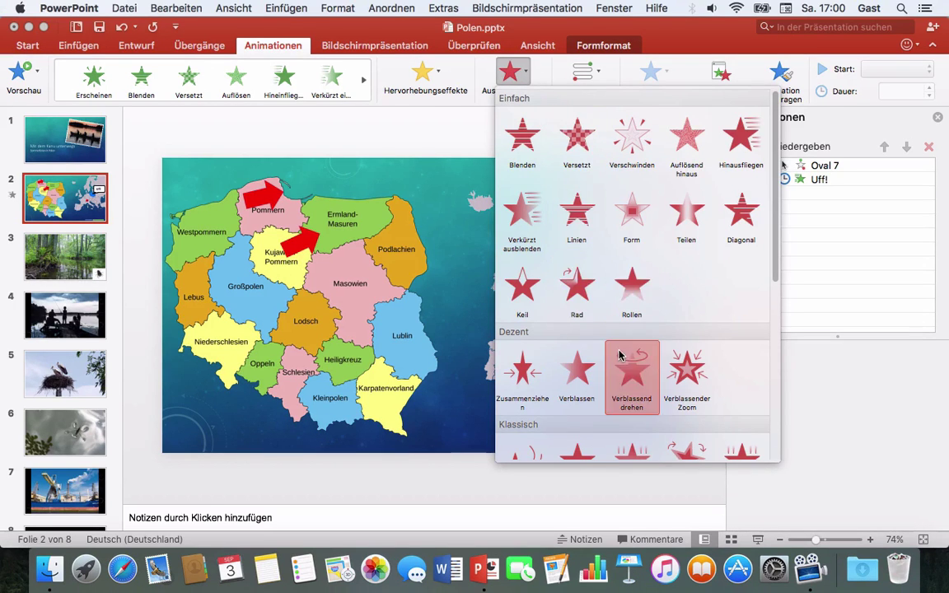
left_click(685, 379)
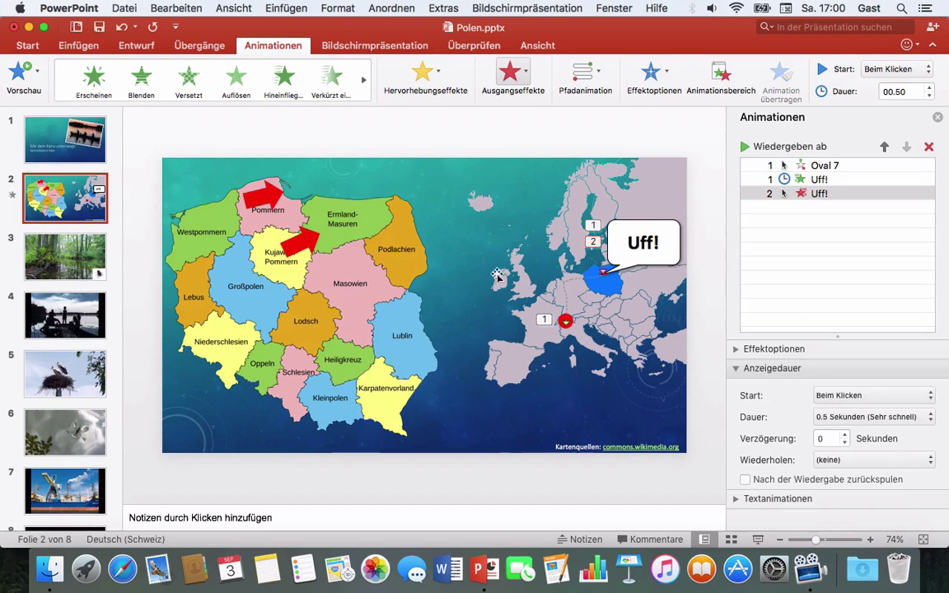
left_click(300, 239)
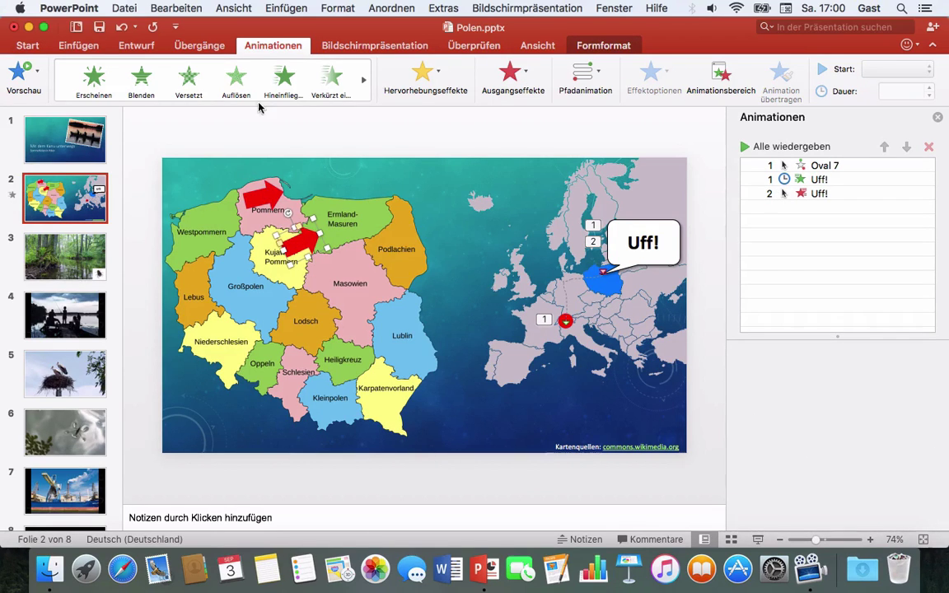
Apply the Verblassender Zoom entrance to the lower red arrow, then to the upper one.
left_click(210, 104)
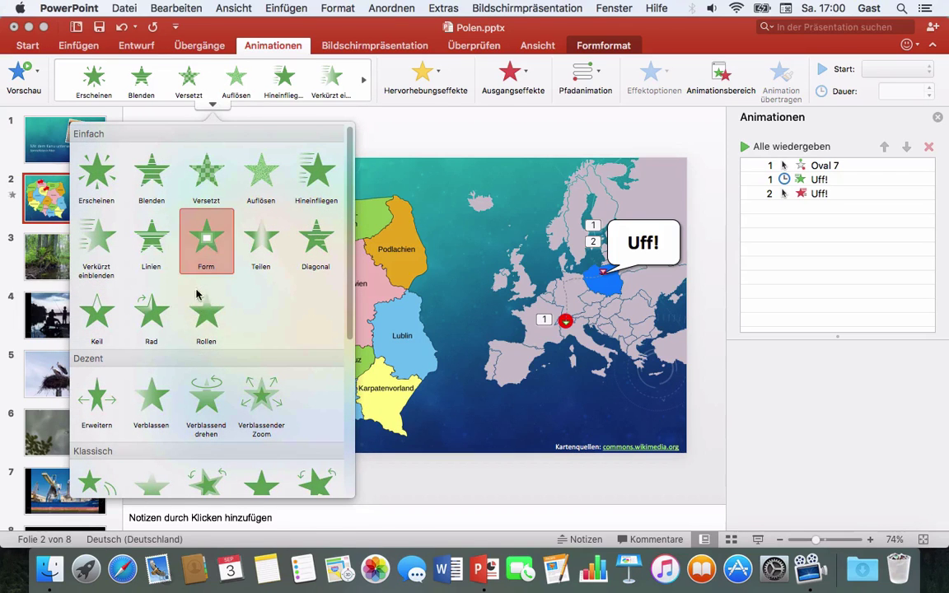
left_click(256, 395)
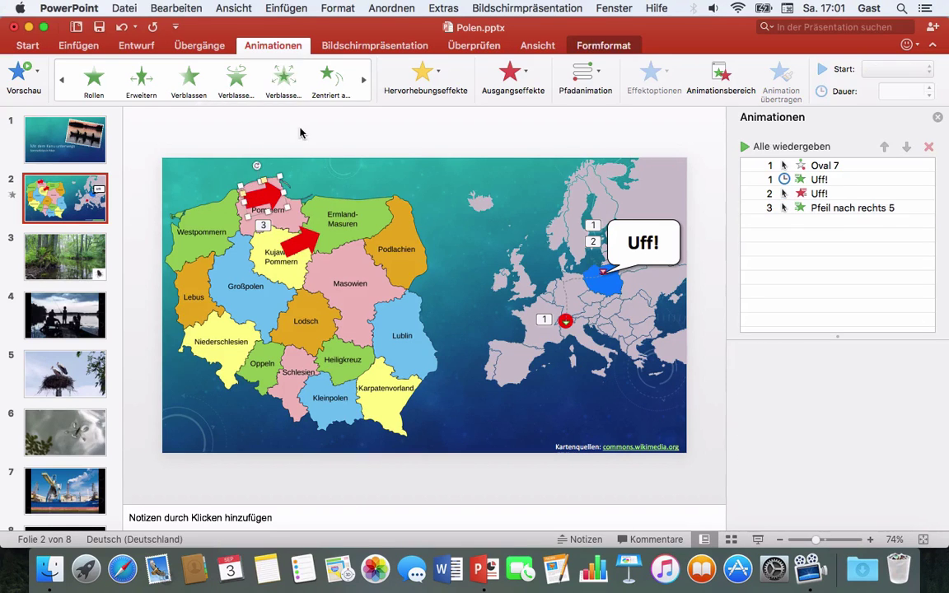
left_click(282, 82)
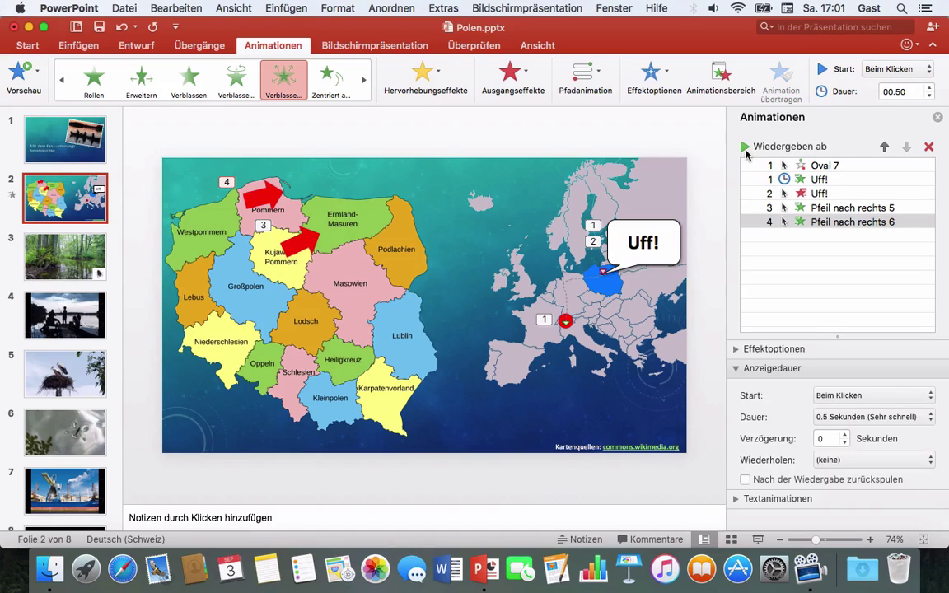
left_click(757, 539)
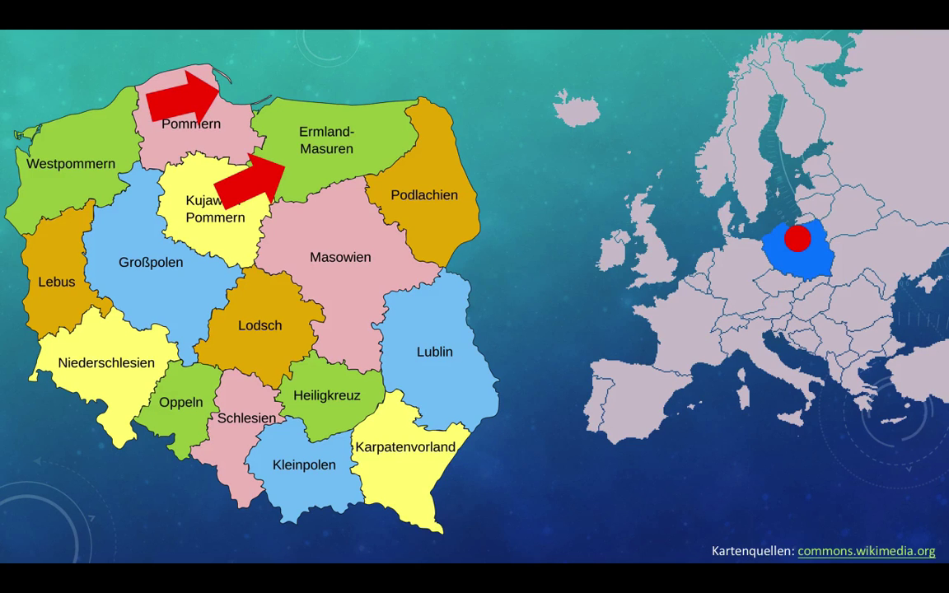
key("Escape")
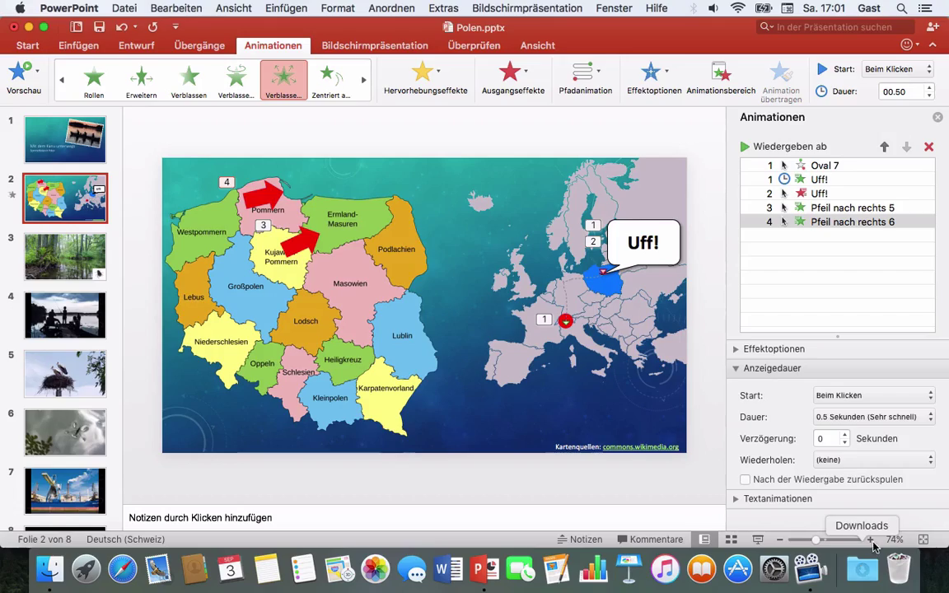
Set the Pfeil nach rechts 5 entrance to start Nach vorheriger.
left_click(869, 209)
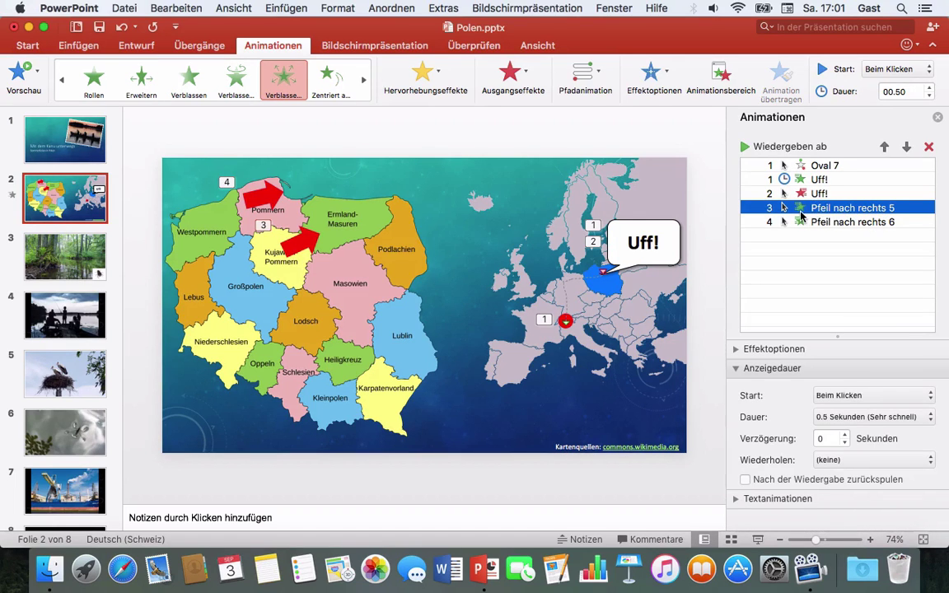
left_click(842, 396)
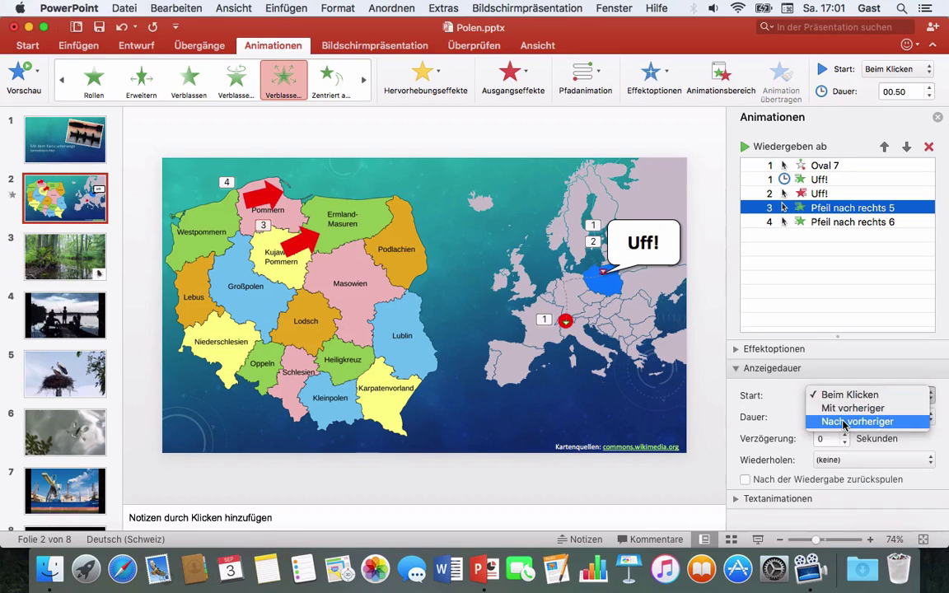
left_click(844, 422)
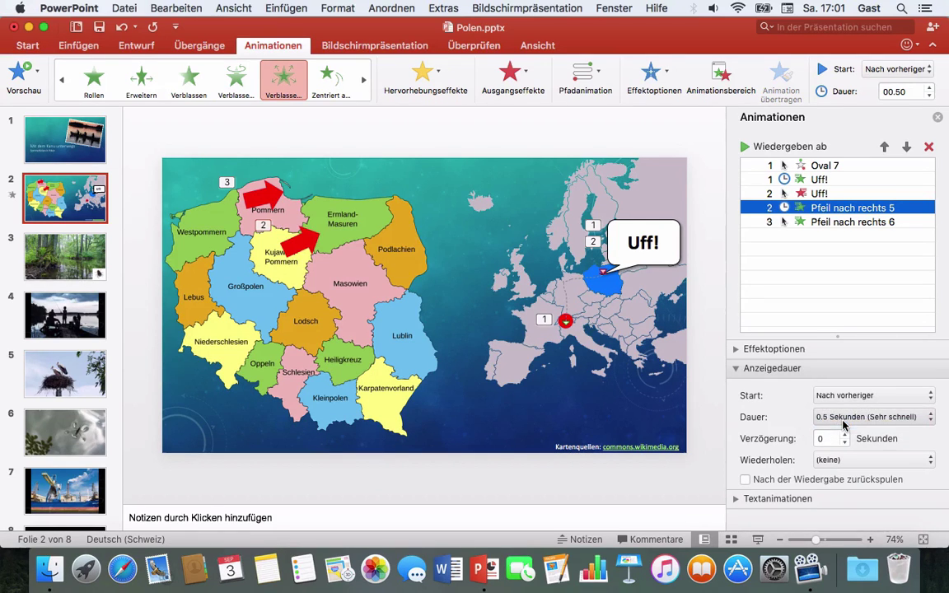